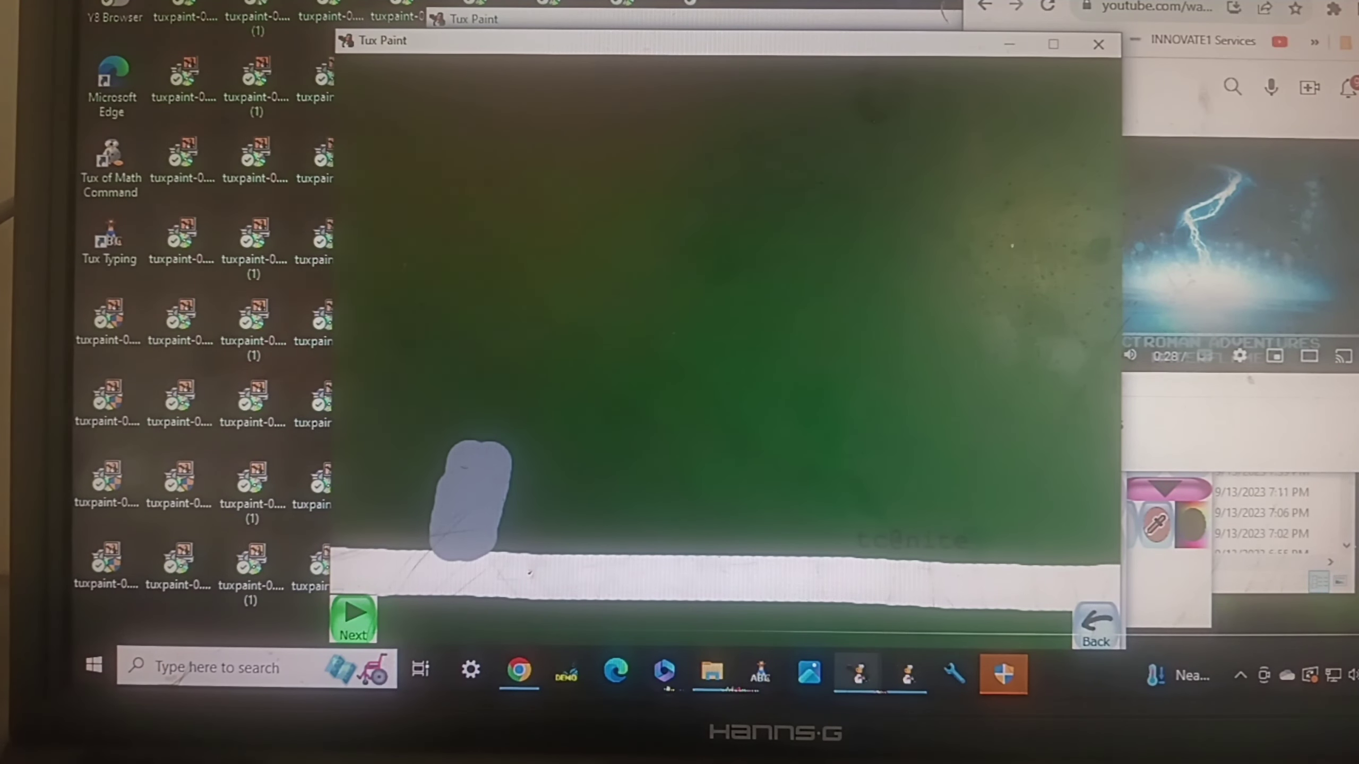
Step: Rewind the YouTube soundtrack to 0:00 and play it
{"action": "left_click", "coordinate": [1249, 390]}
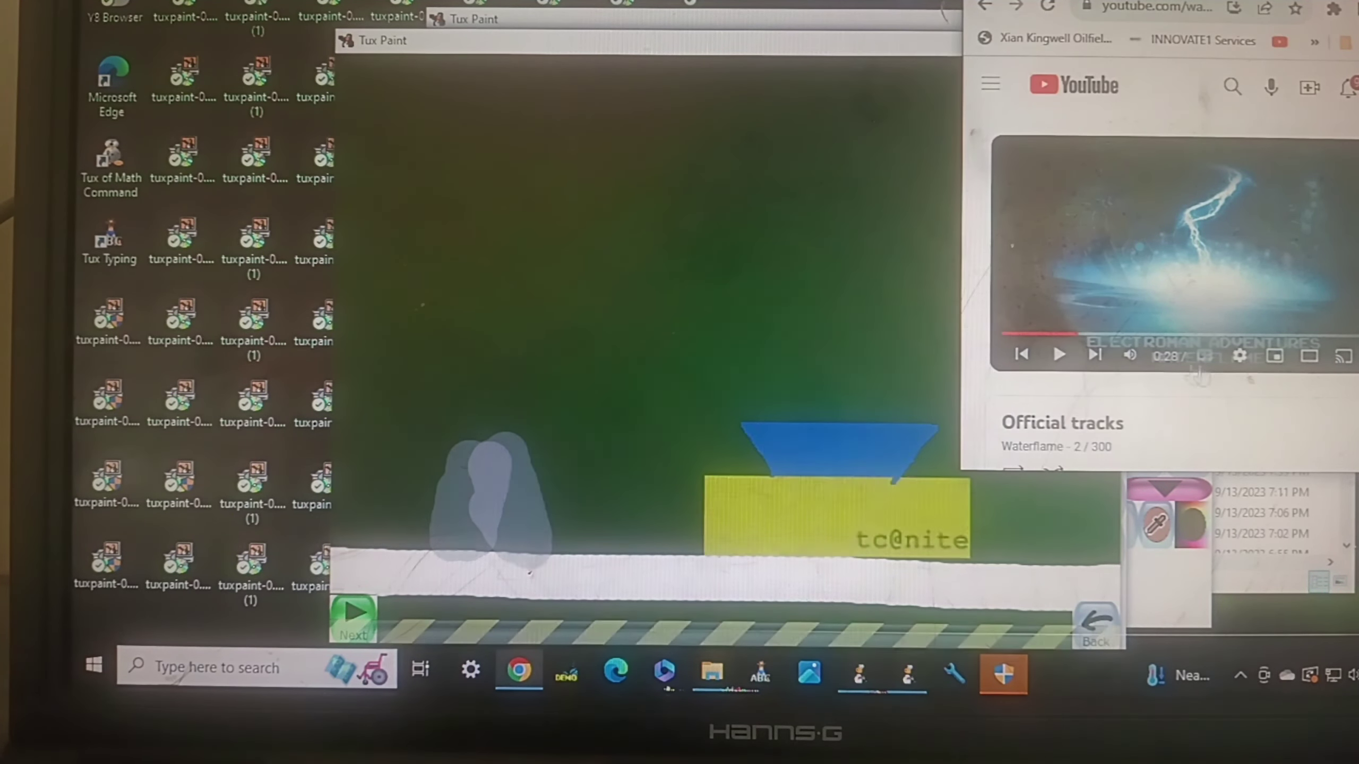
{"action": "left_click_drag", "start_coordinate": [1049, 338], "coordinate": [963, 343]}
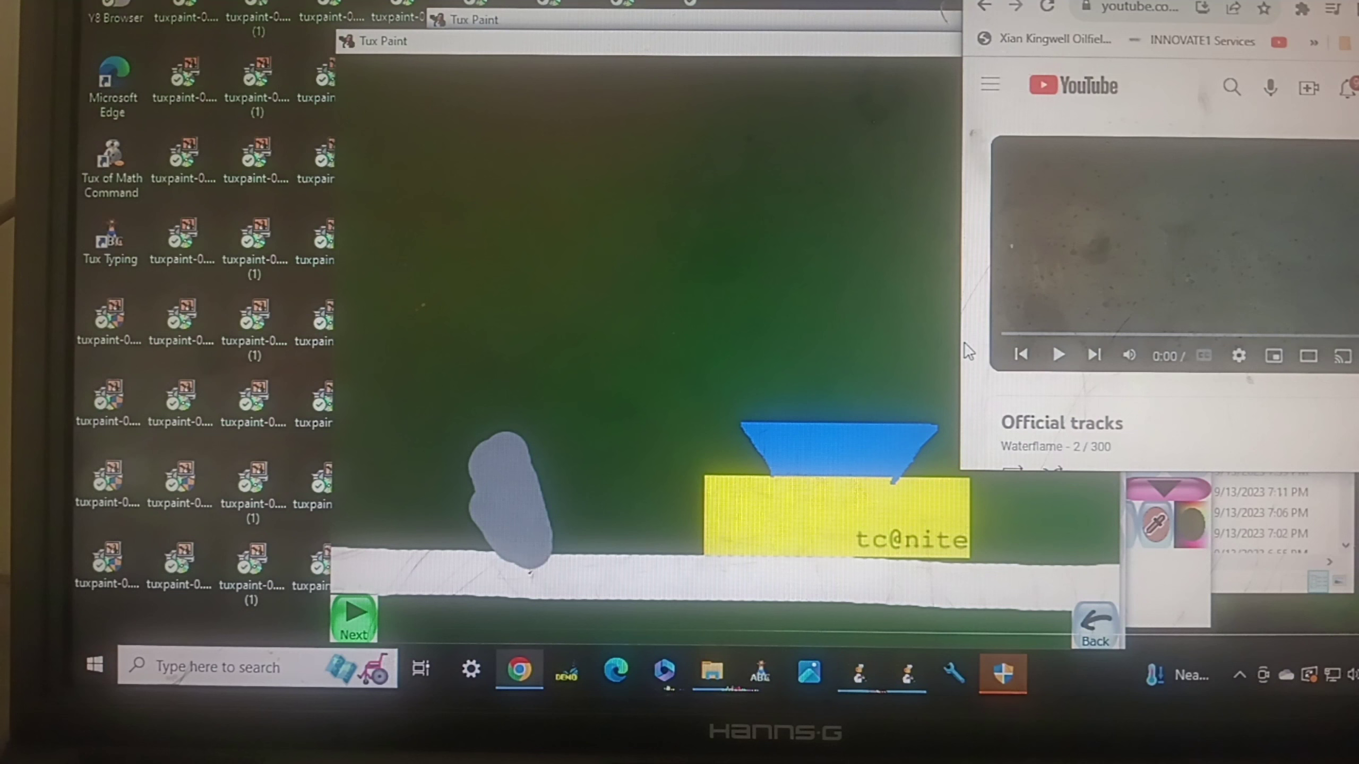
{"action": "left_click", "coordinate": [1059, 364]}
Step: Bring the Tux Paint slideshow forward and let it run to the dandlecopublishing logo
{"action": "left_click", "coordinate": [862, 48]}
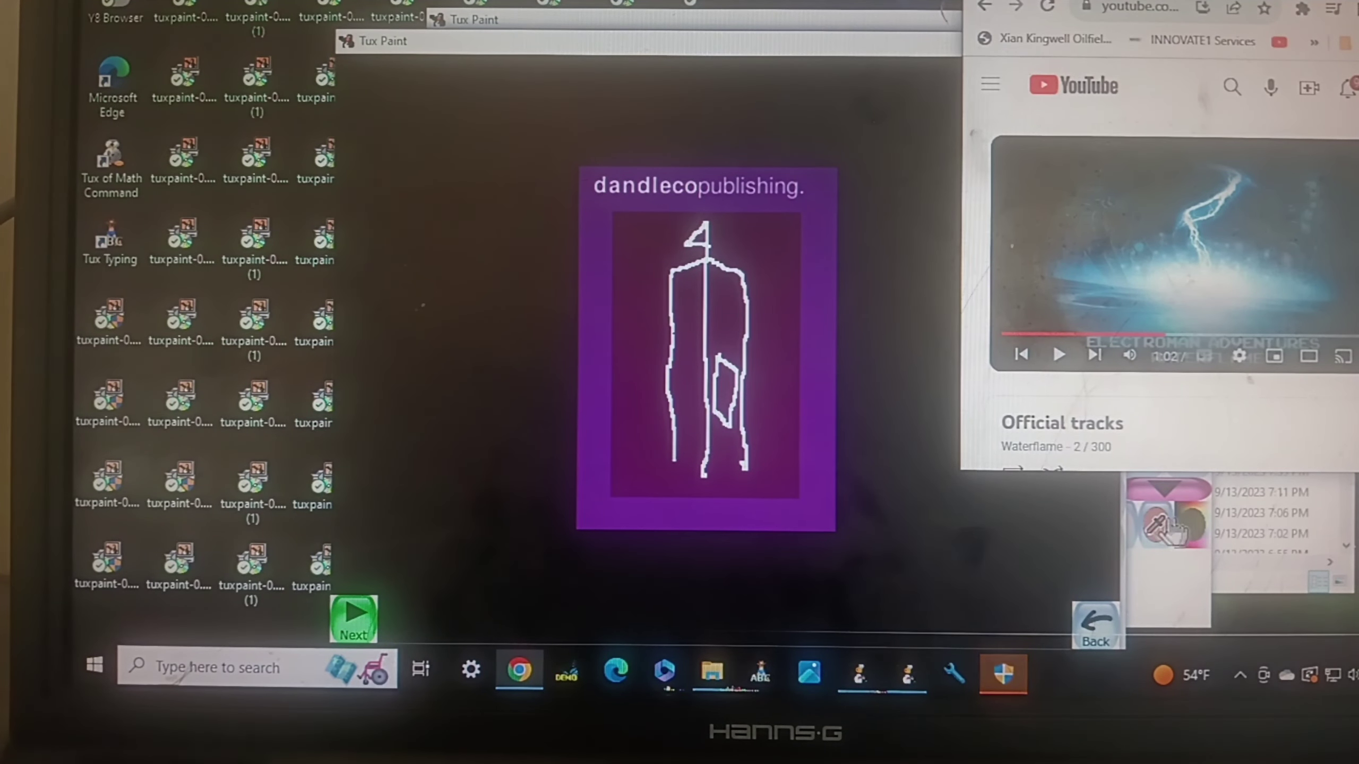
Step: Play closing slides 80–83 to show the 'created by' credits frame
{"action": "left_click", "coordinate": [1100, 622]}
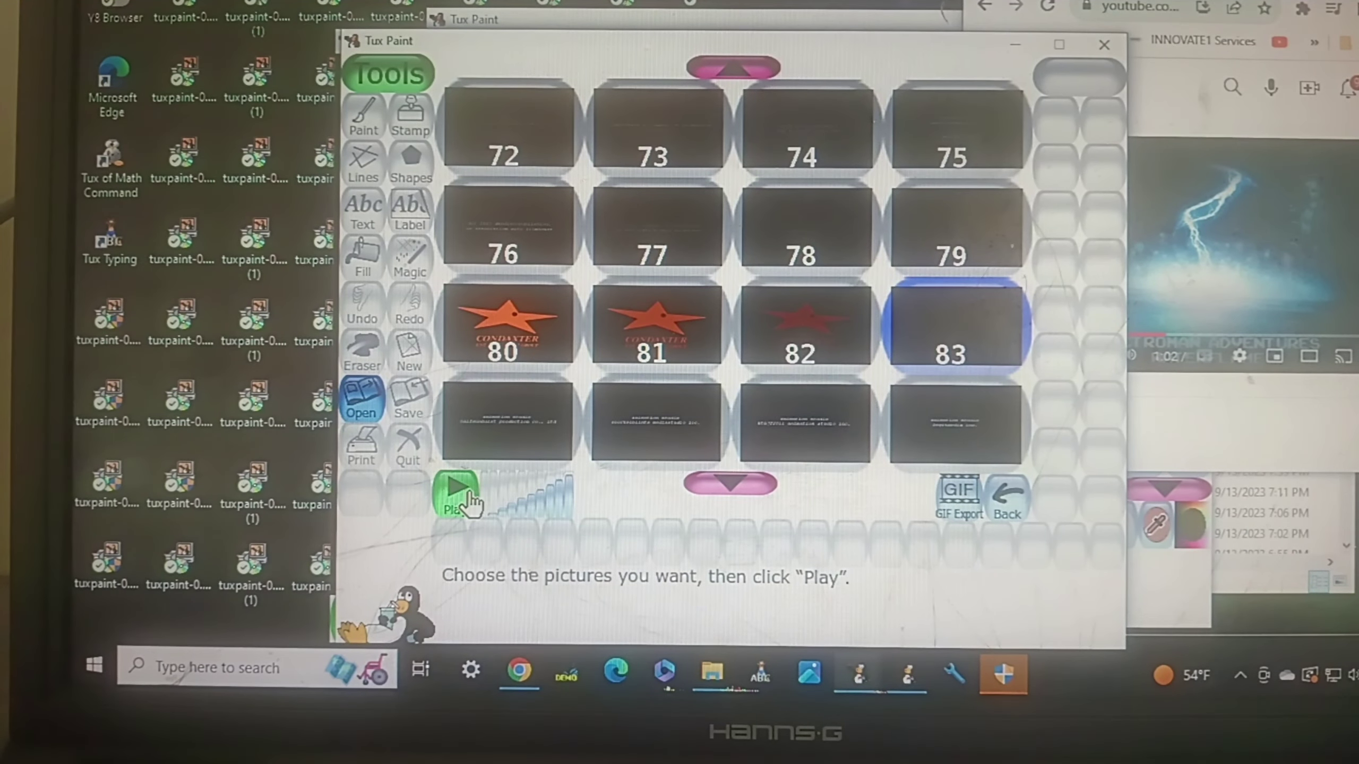
{"action": "left_click", "coordinate": [465, 501]}
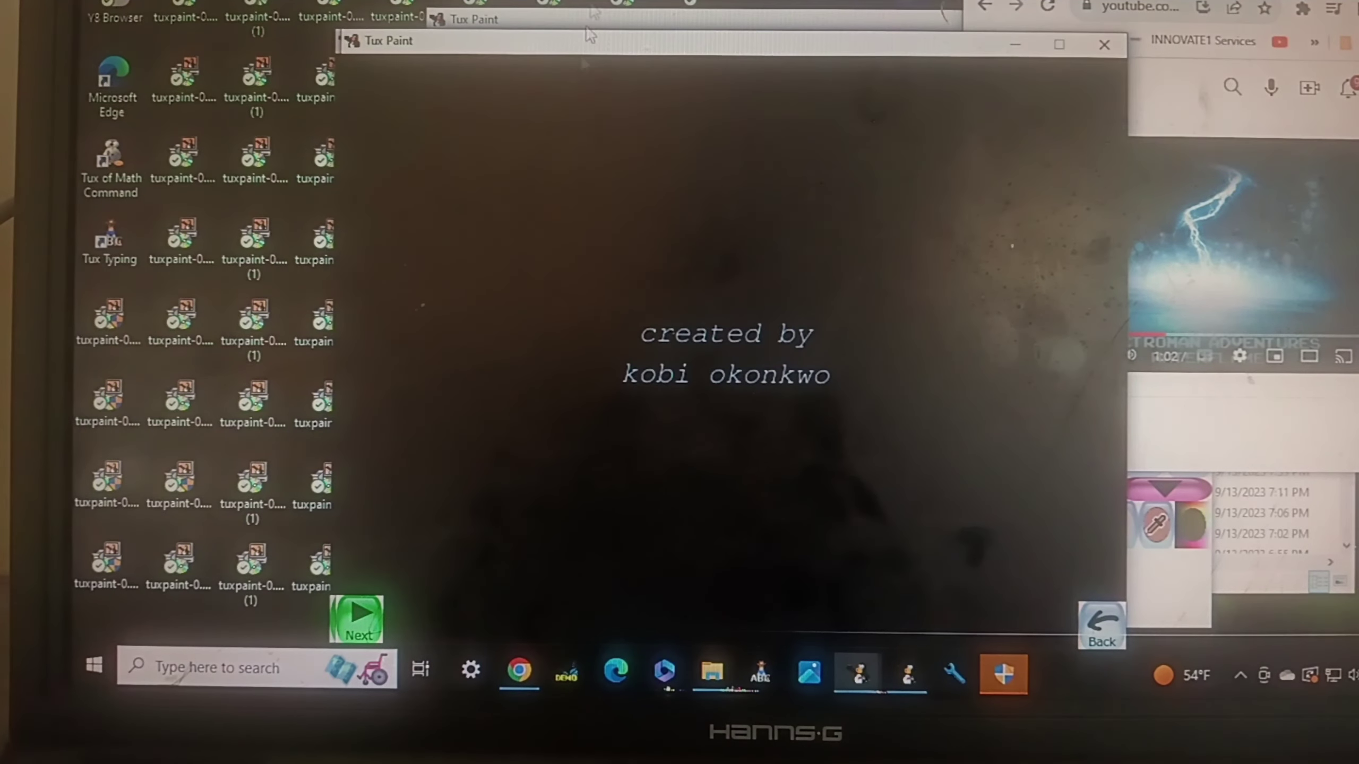